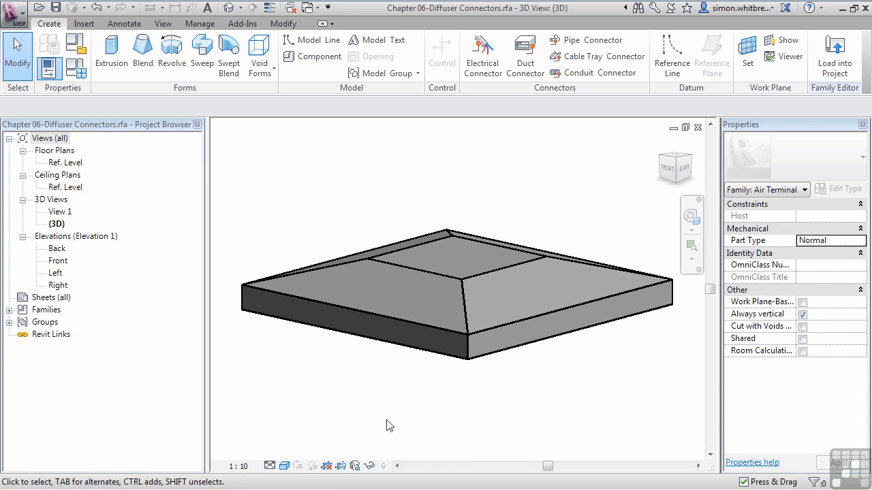
Place a Supply Air duct connector on the top face of the diffuser neck
mouse_move(375, 406)
shift+middle_down()
mouse_move(388, 434)
mouse_move(361, 404)
shift+middle_up()
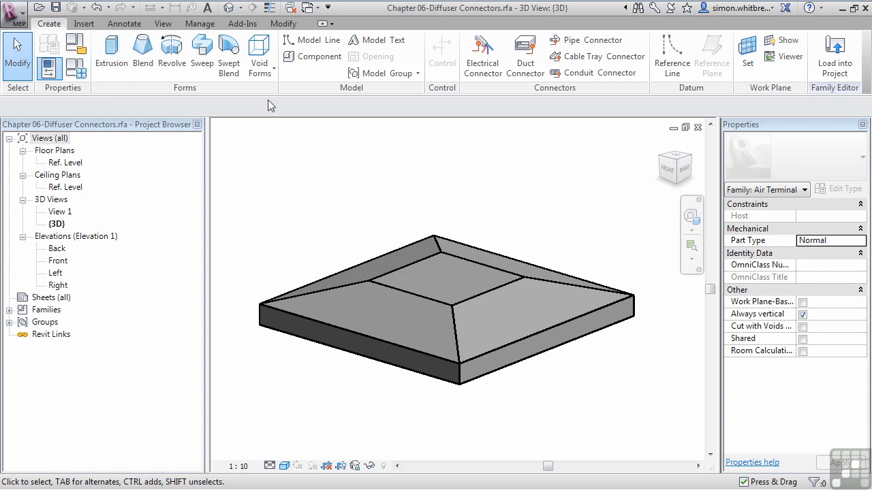
click(521, 73)
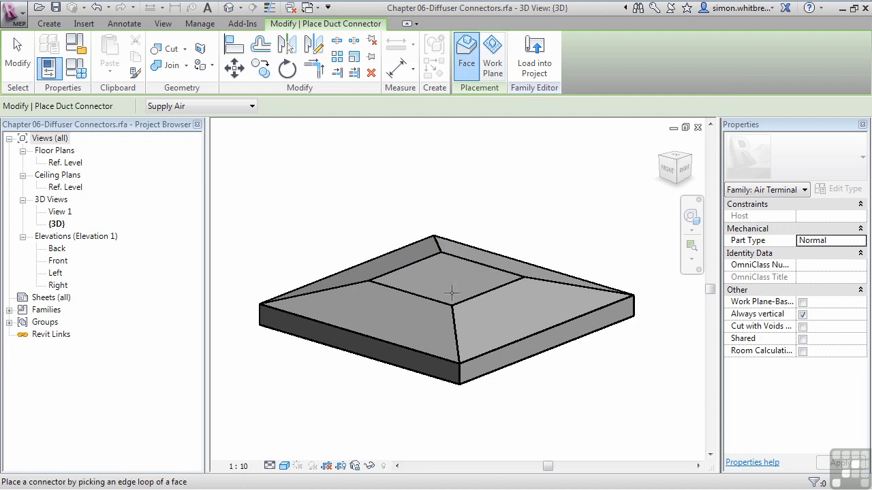
shift+middle_drag(454, 302, 422, 270)
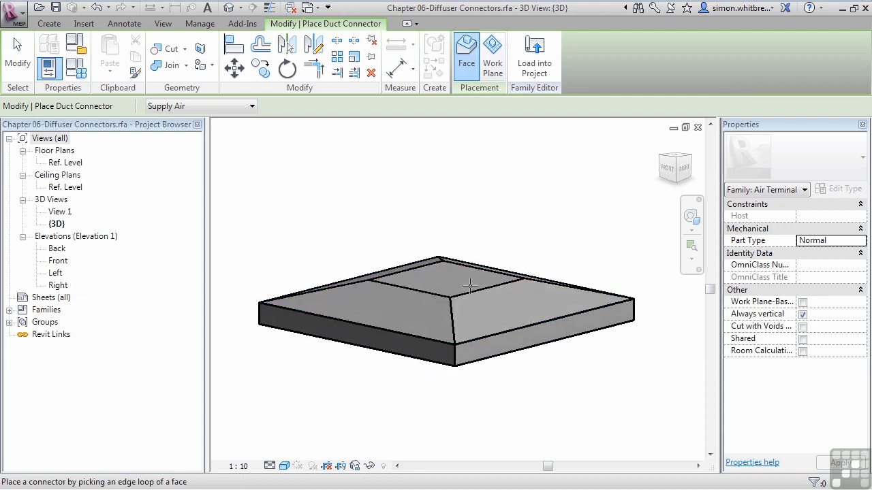
key(Tab)
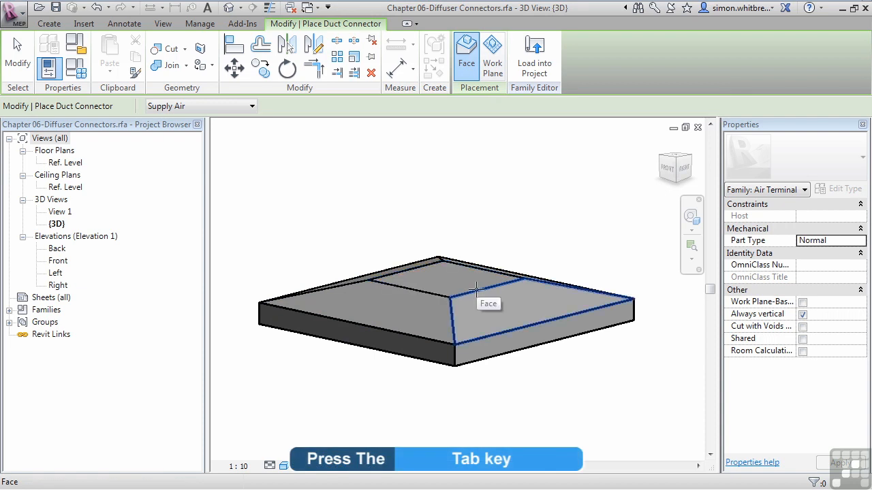
key(Tab)
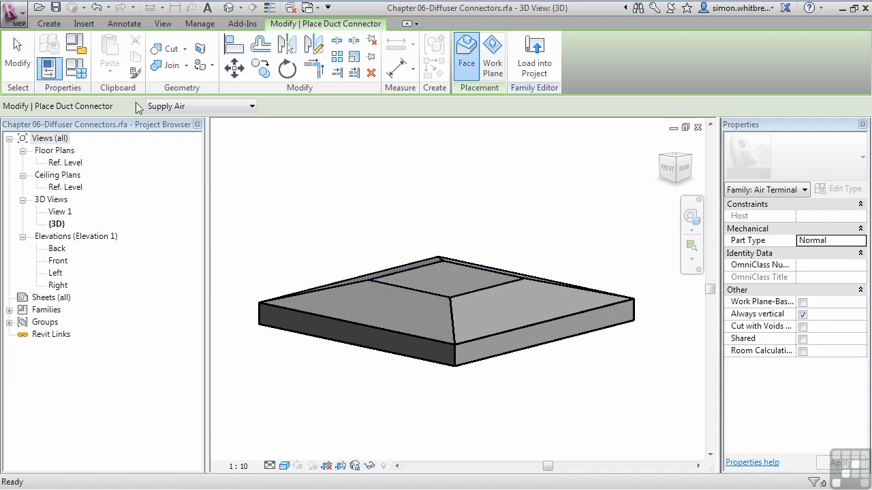
click(240, 108)
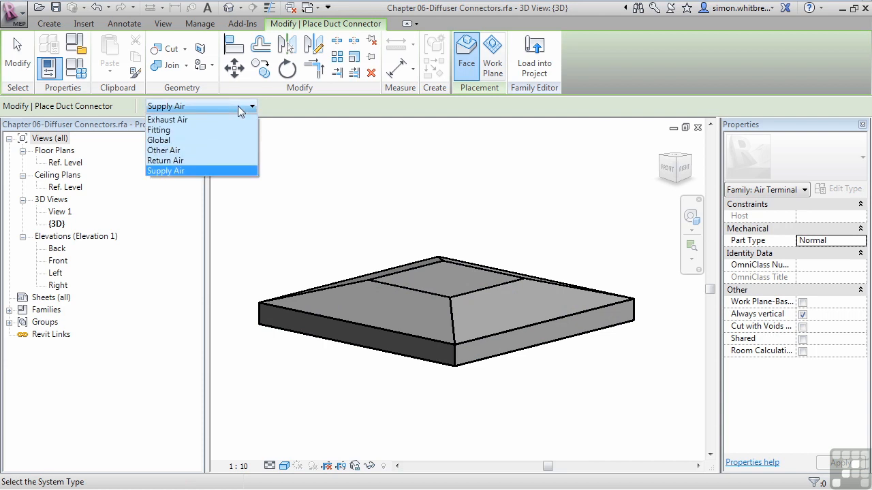
click(238, 109)
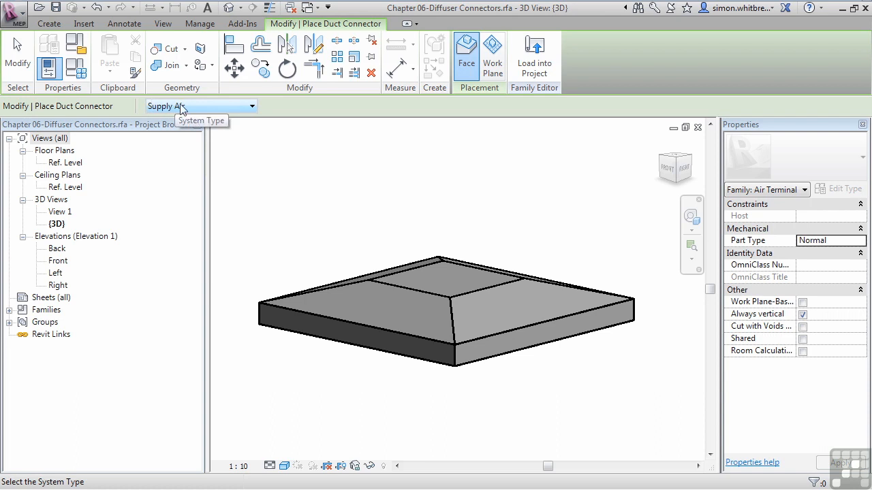
click(402, 274)
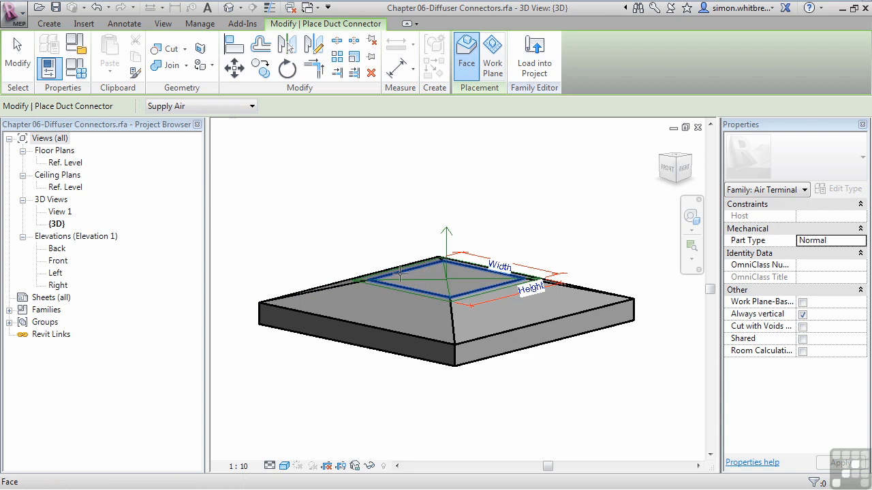
click(18, 71)
Set the flow direction of the duct connector on the neck face to Out
shift+middle_drag(306, 381, 342, 325)
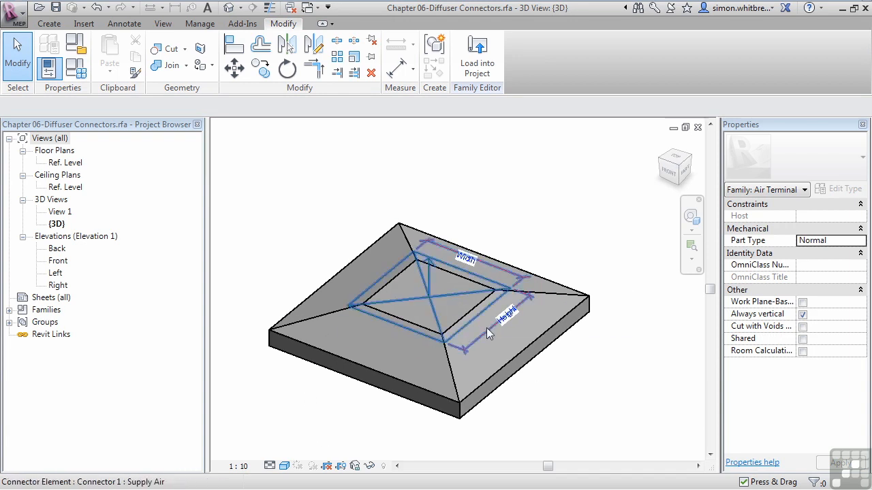
shift+middle_drag(291, 403, 300, 342)
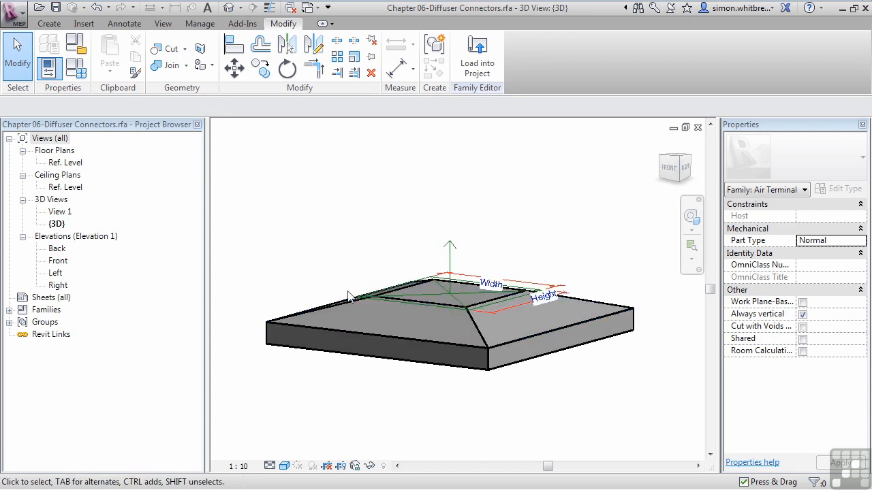
click(448, 256)
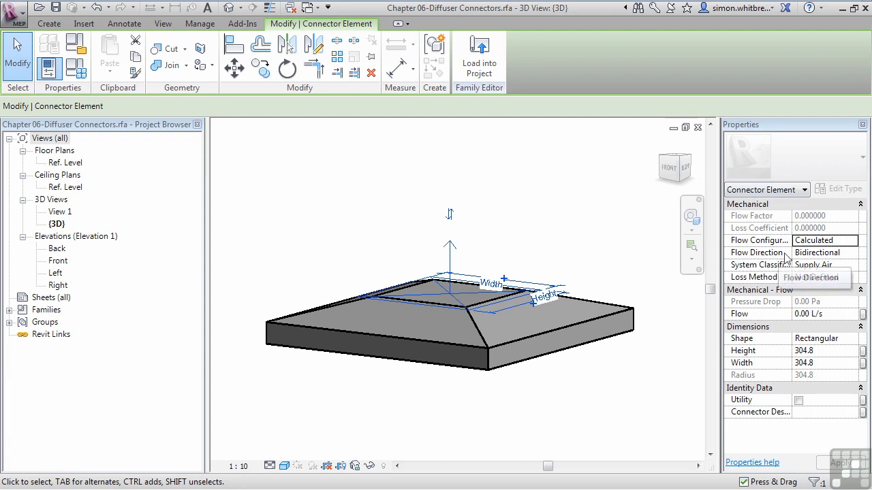
click(856, 255)
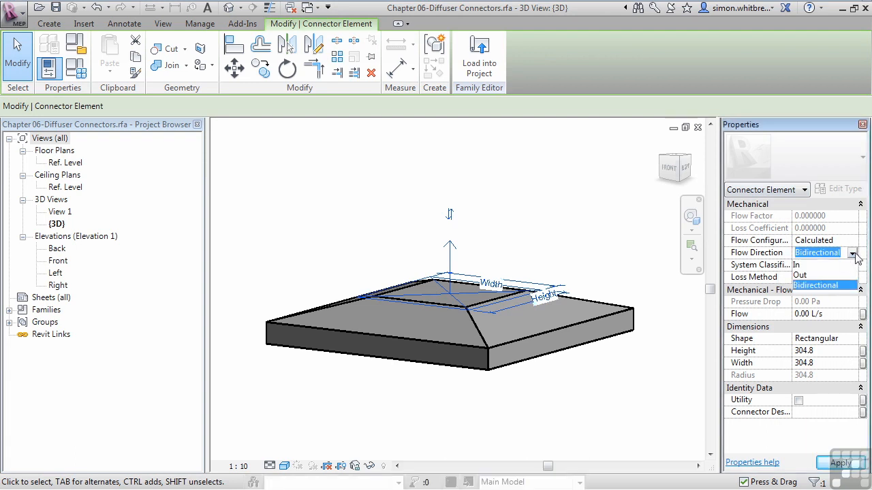
click(801, 274)
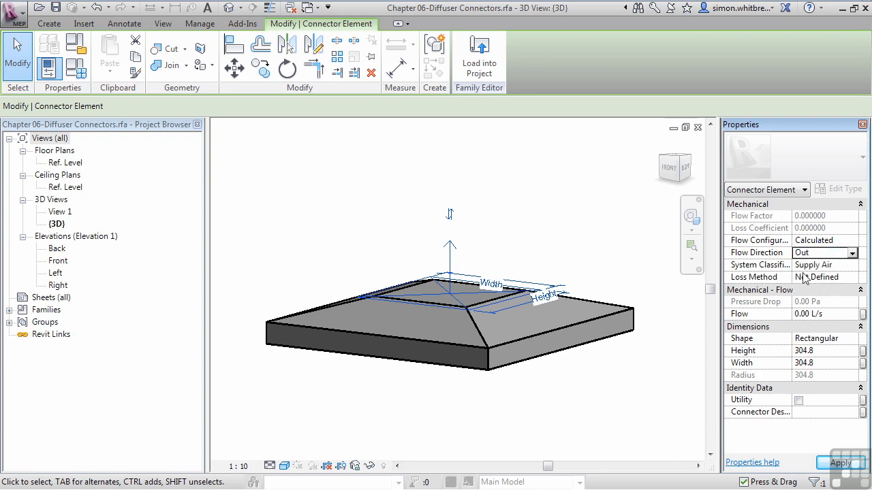
mouse_move(461, 156)
mouse_down()
mouse_move(450, 218)
mouse_move(453, 440)
mouse_move(436, 414)
mouse_move(481, 407)
mouse_up()
key(Escape)
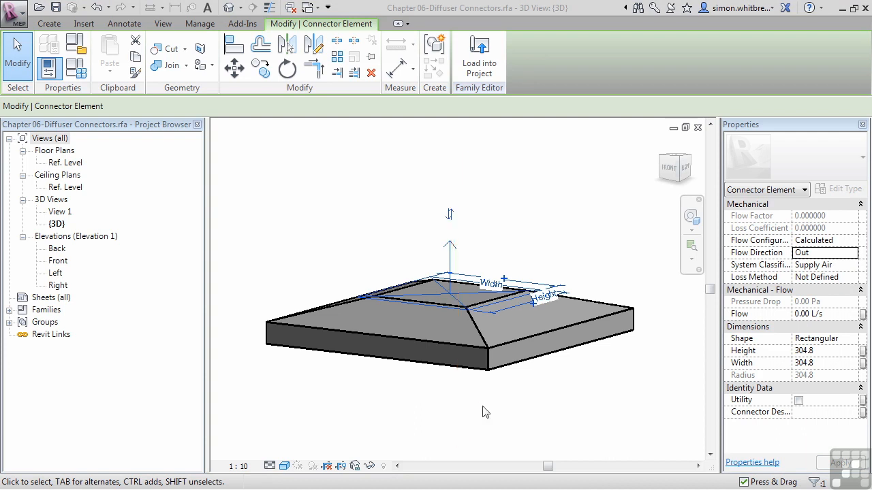
Try the Coefficient and Specific Loss options for the connector's loss method, then restore Not Defined
click(855, 270)
click(855, 271)
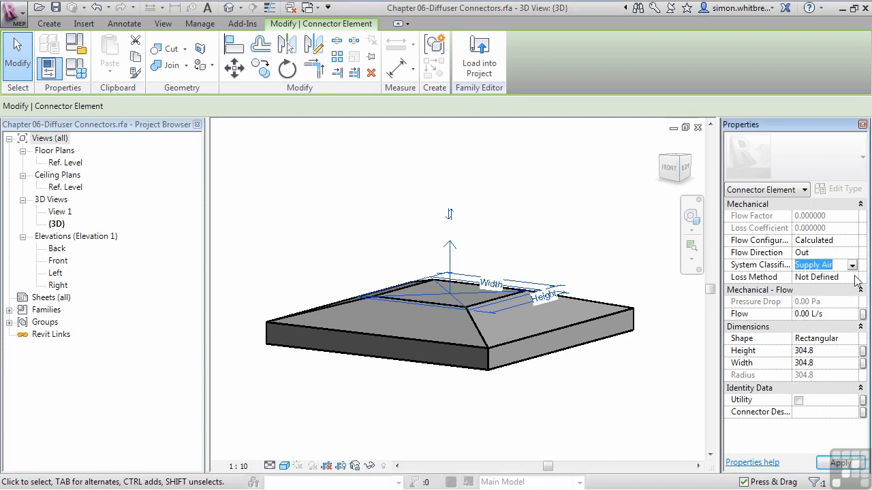
click(857, 279)
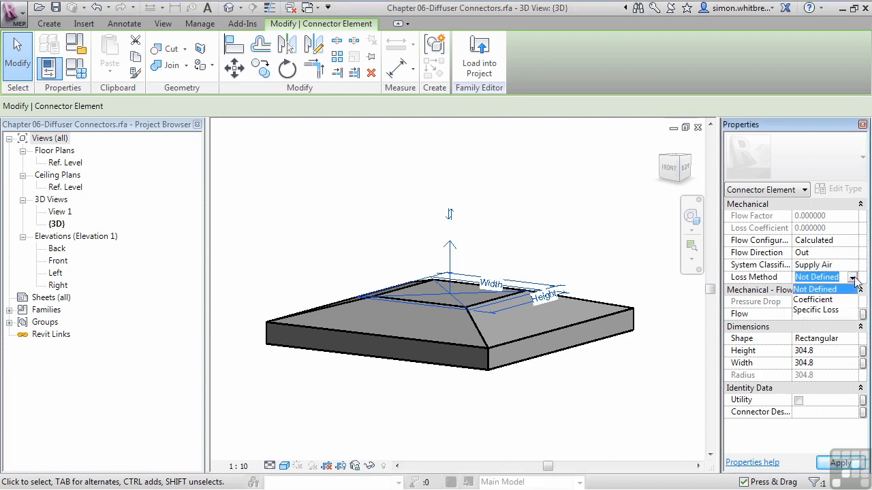
click(801, 302)
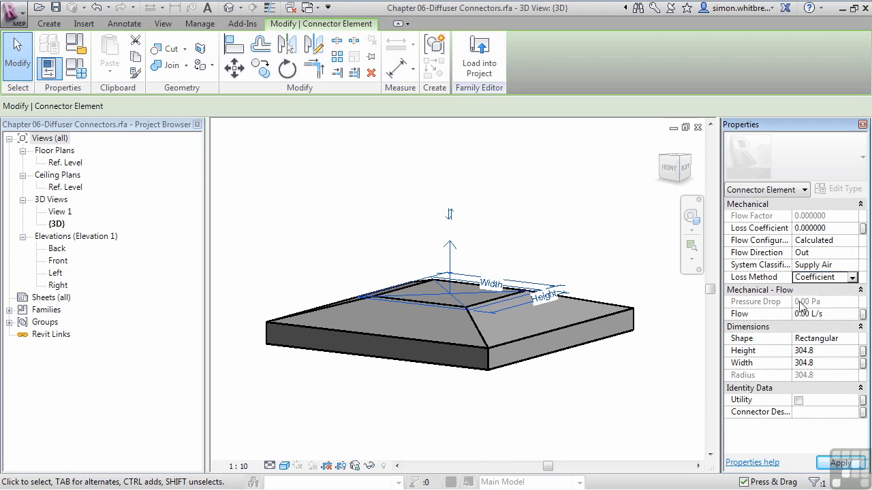
click(853, 281)
click(836, 310)
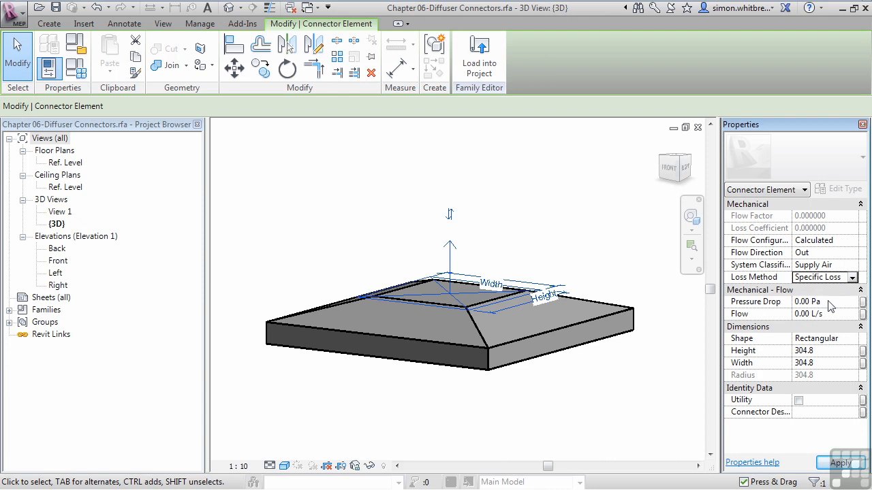
click(852, 277)
click(838, 289)
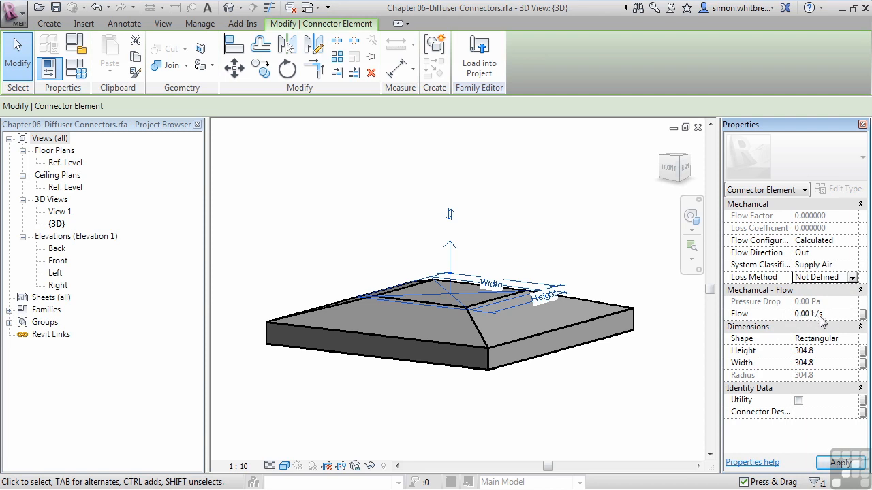
Link the connector's flow to a new instance family parameter named Flow, grouped under Mechanical - Flow
click(863, 316)
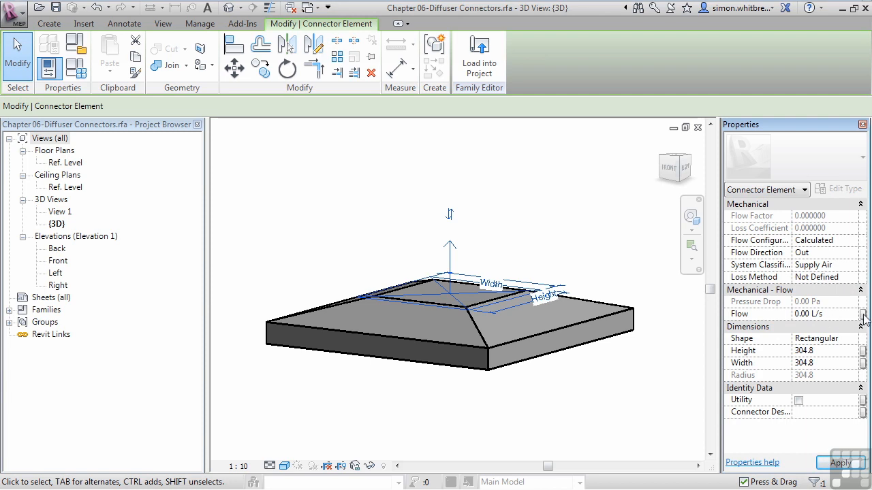
click(355, 335)
text(Flow)
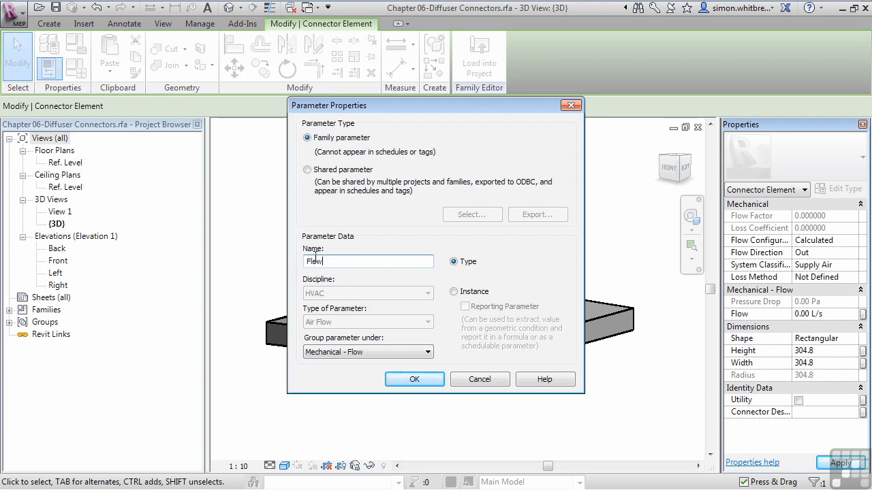
click(453, 292)
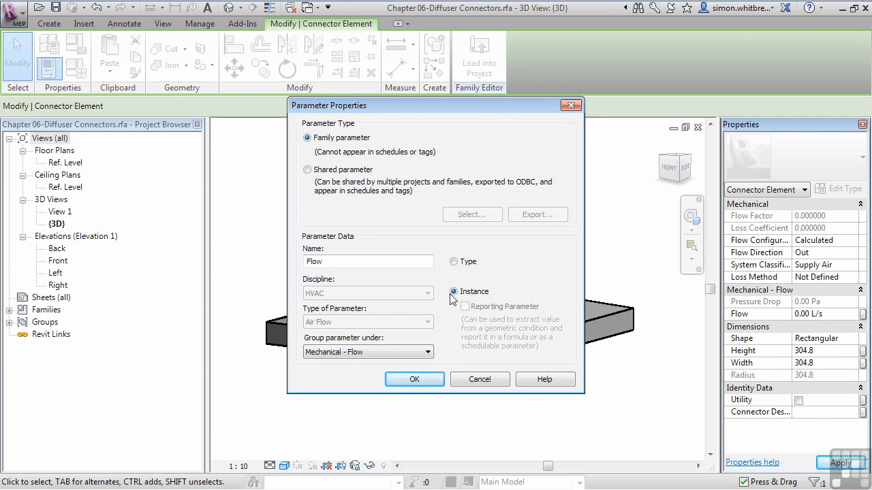
click(394, 380)
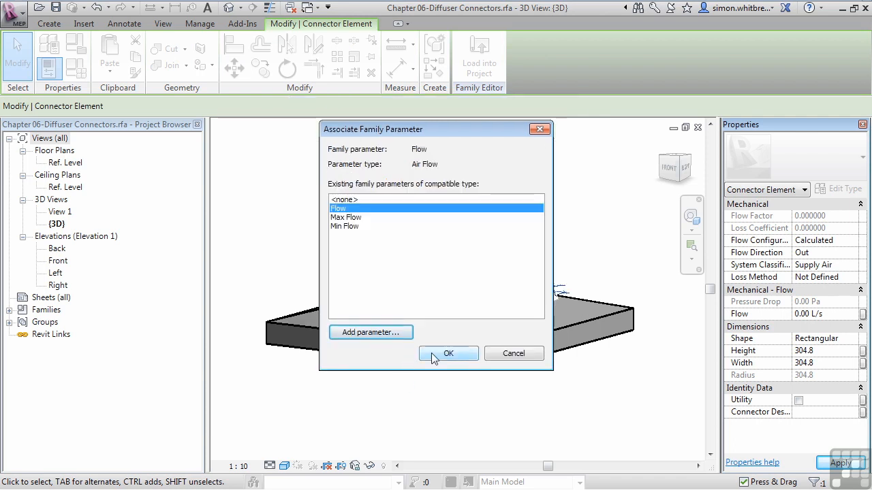
click(431, 357)
Keep the connector's shape Rectangular and link its width to the Neck Width family parameter
shift+middle_drag(421, 372, 519, 406)
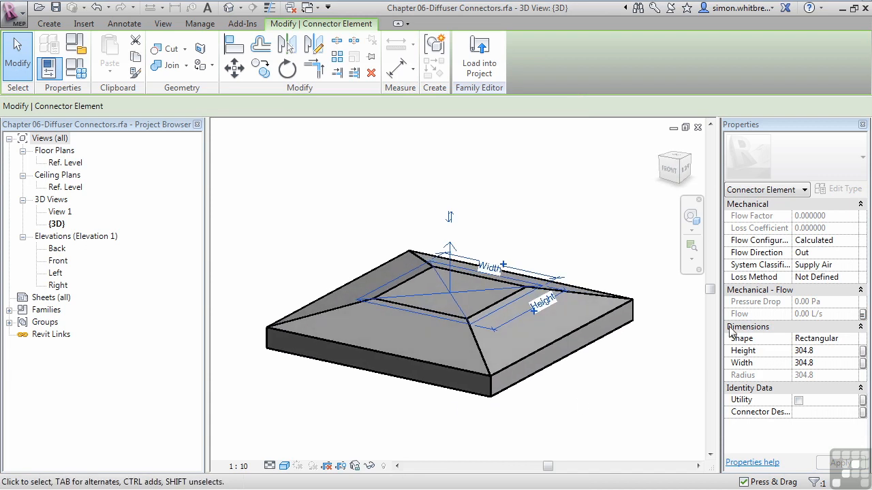
click(851, 341)
click(853, 340)
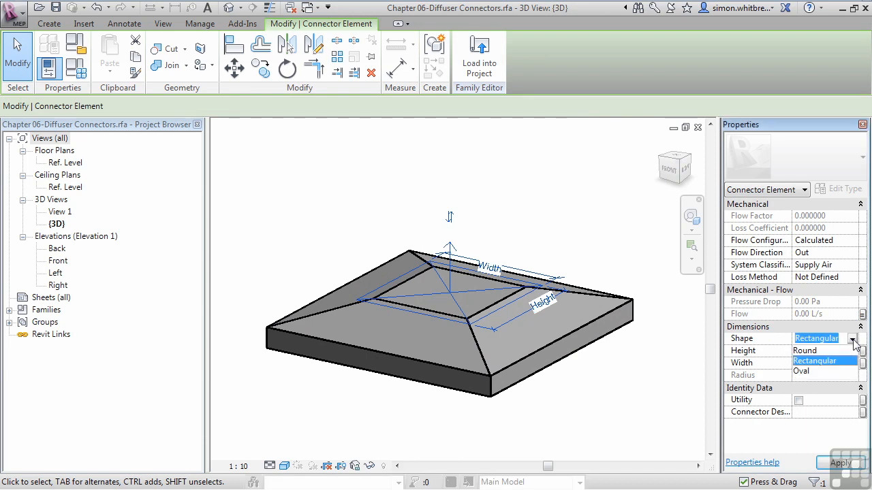
click(852, 340)
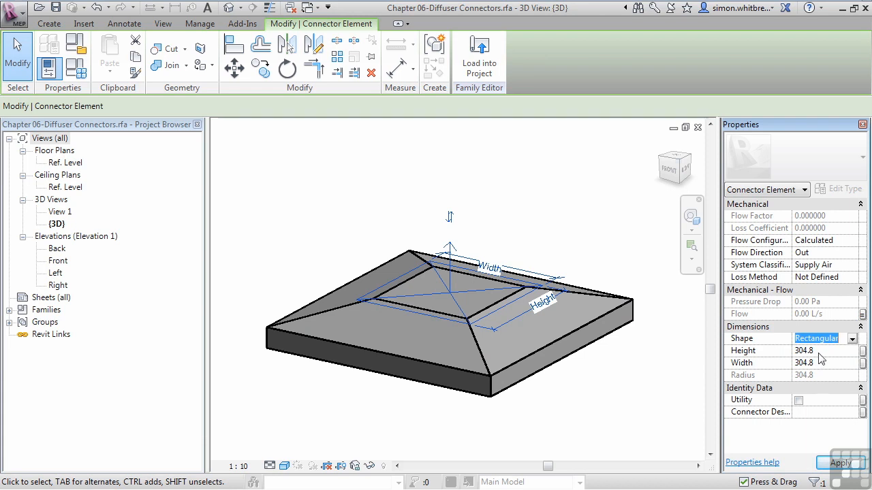
key(Tab)
key(Tab)
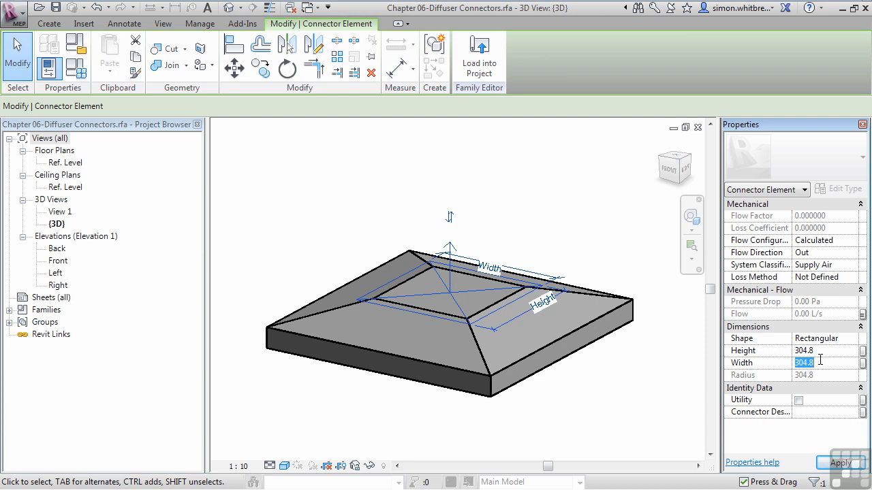
click(863, 362)
drag(452, 129, 179, 94)
click(64, 219)
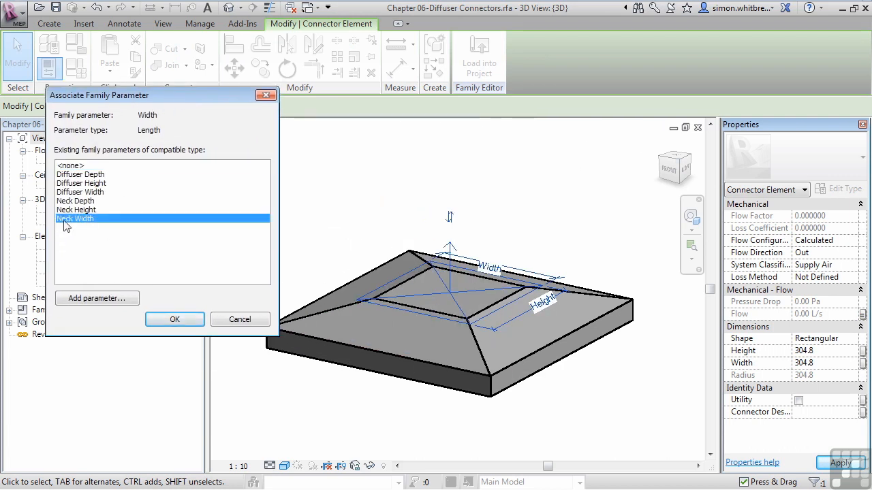
click(183, 319)
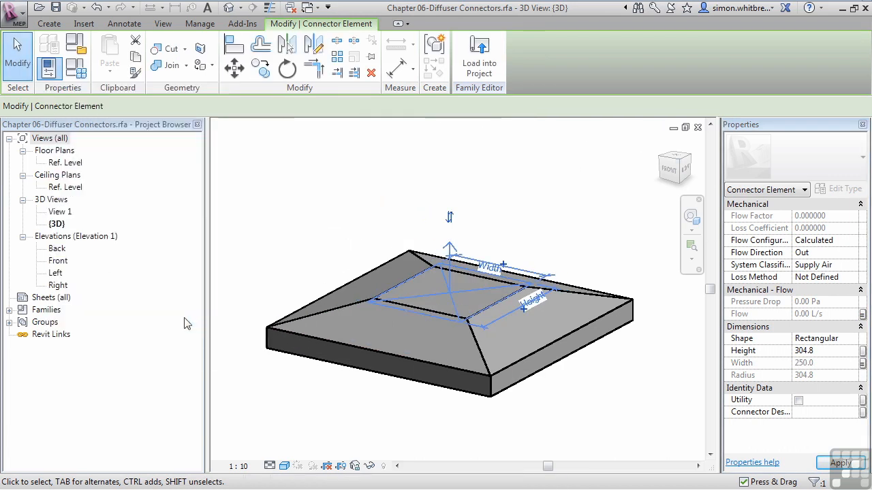
Link the connector's height to the Neck Height family parameter
click(863, 350)
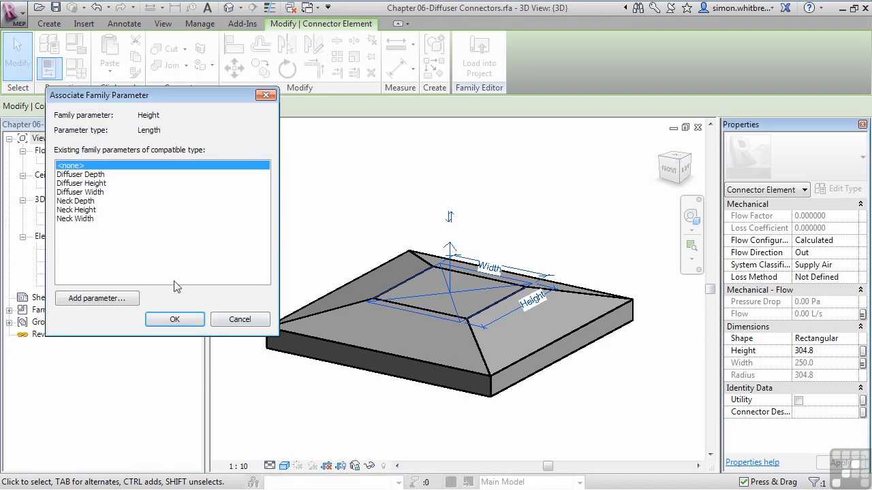
click(71, 210)
click(174, 320)
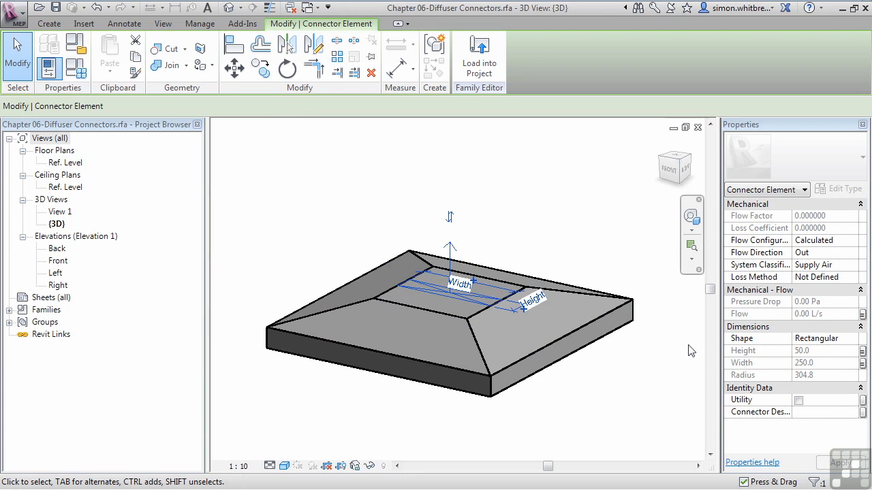
Relink the connector's height to the Neck Depth family parameter
click(863, 351)
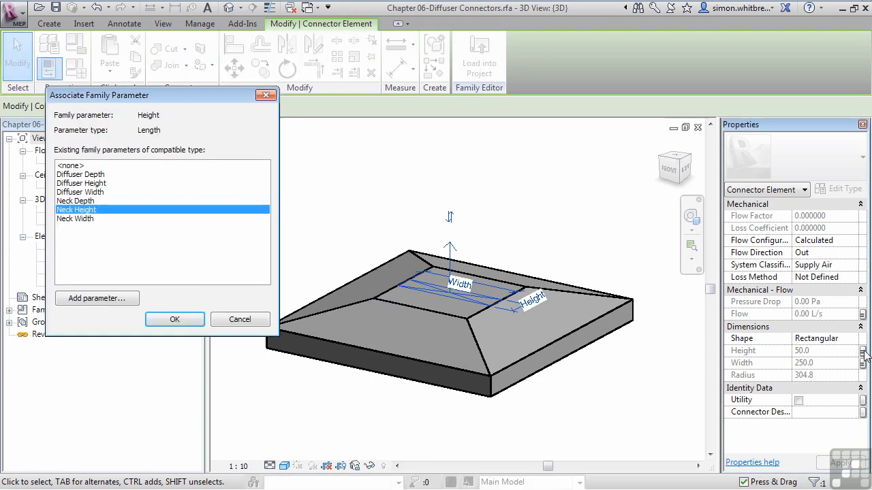
click(77, 201)
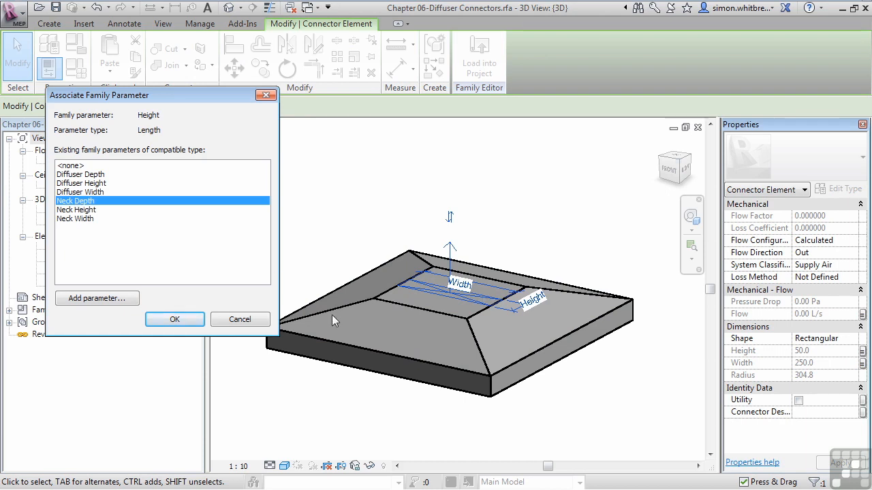
click(175, 319)
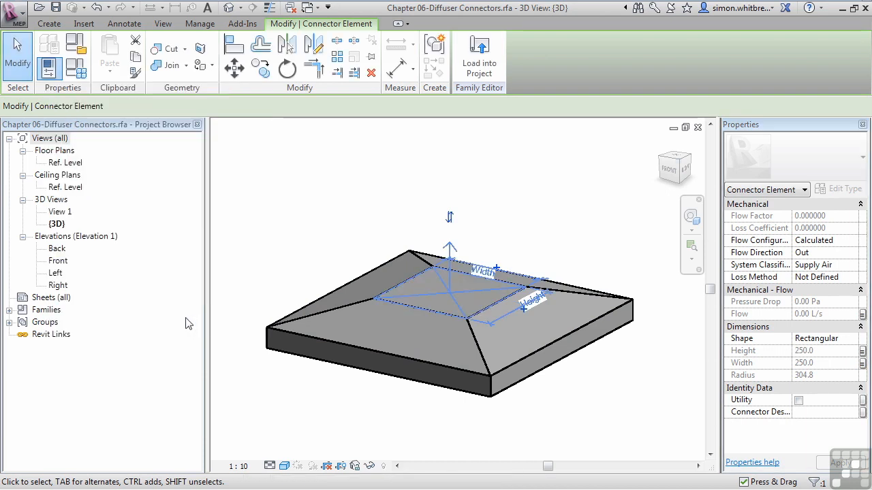
Review the parameter properties of Flow and Neck Depth in the family types to check whether each is instance or type
click(77, 71)
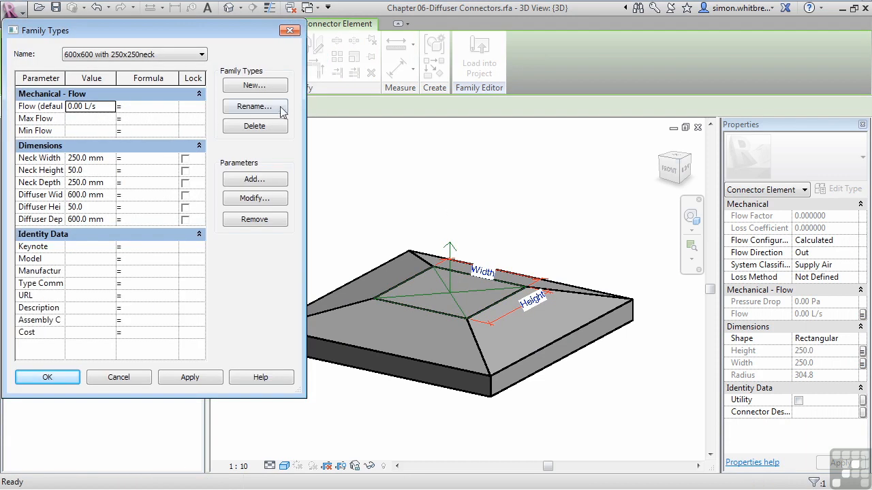
drag(305, 106, 357, 114)
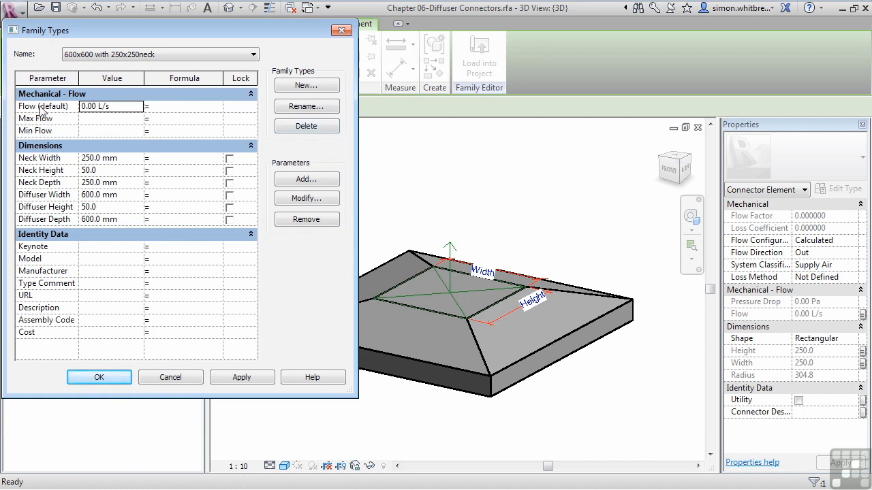
click(70, 107)
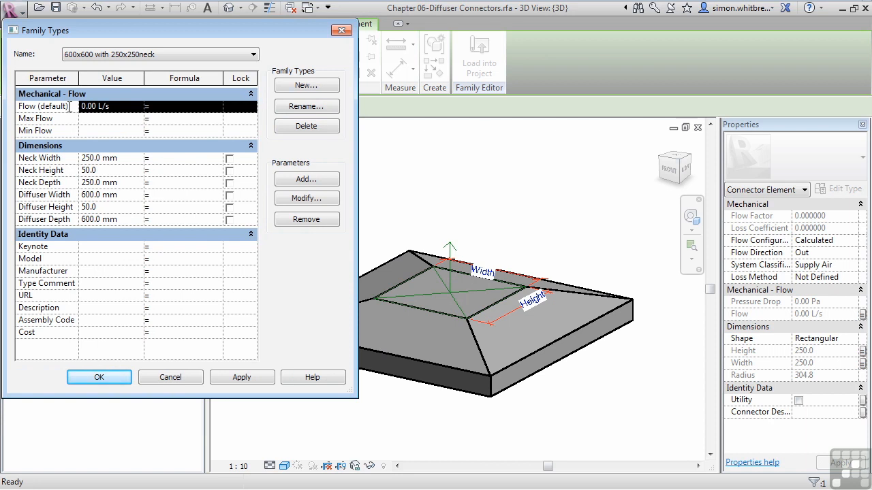
click(287, 202)
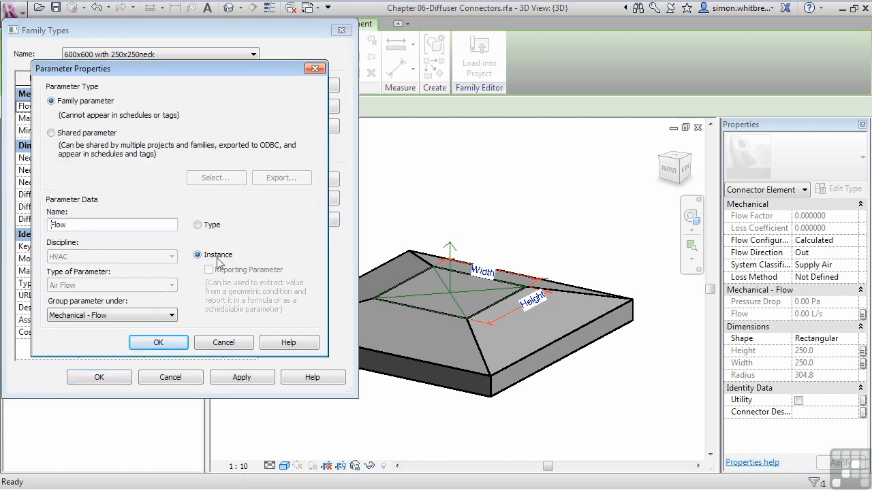
click(217, 346)
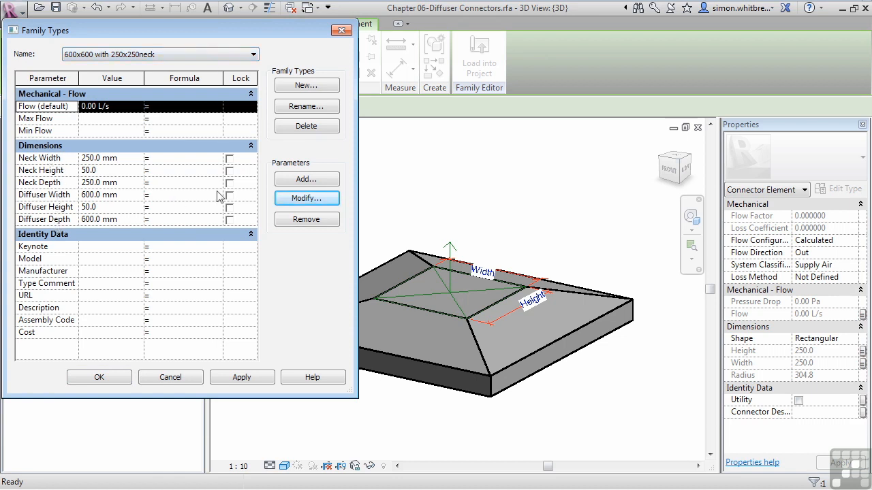
click(41, 183)
click(304, 203)
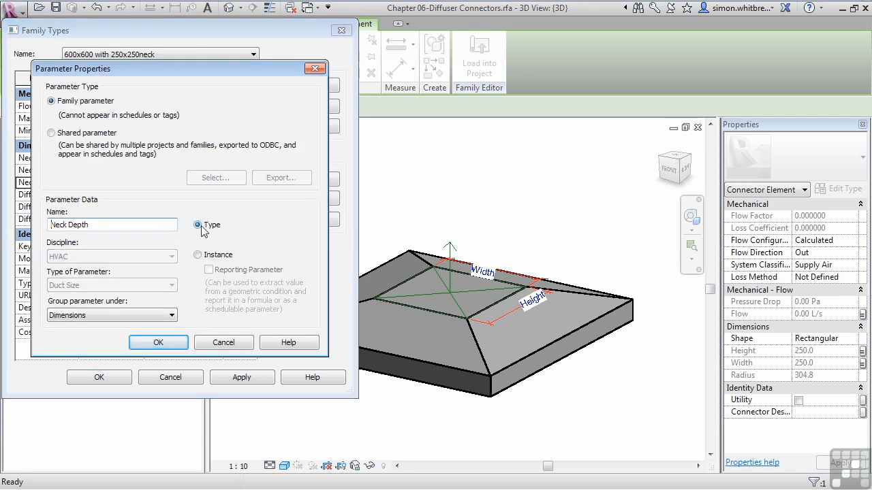
click(223, 343)
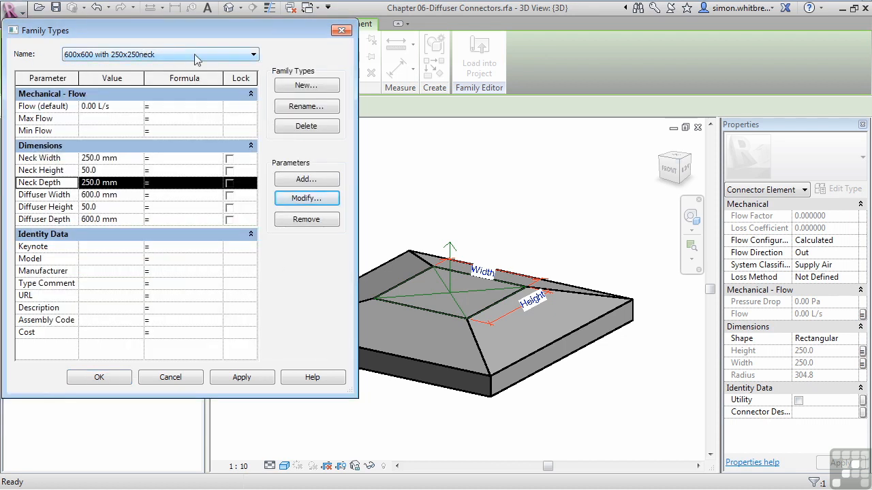
Switch the family to the type 300x300 with 100x100neck, apply it to the model and deselect the connector
click(194, 58)
click(141, 75)
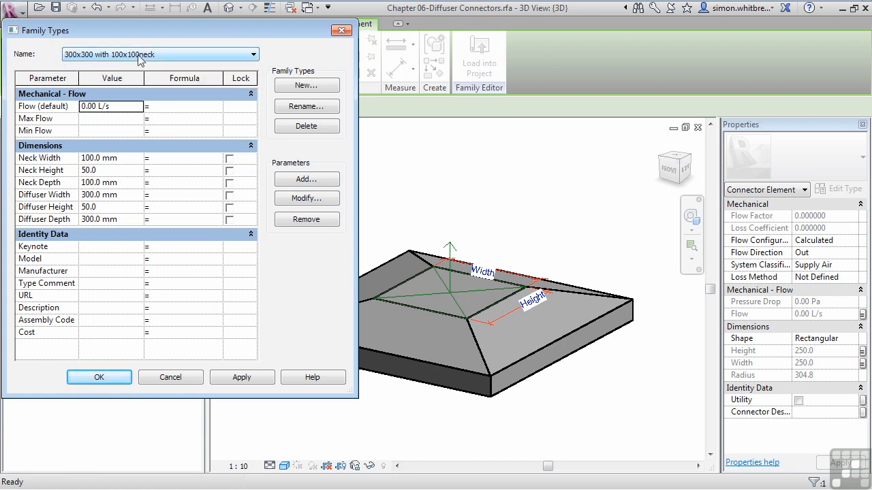
click(236, 379)
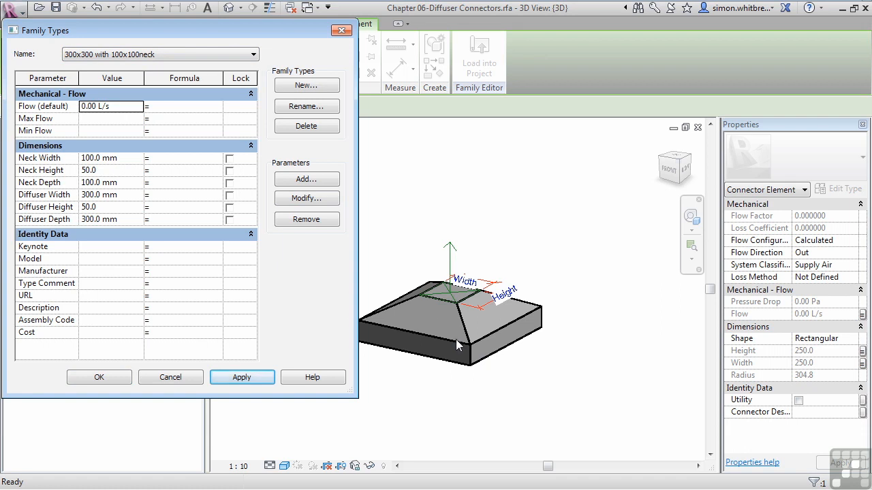
click(77, 378)
key(Escape)
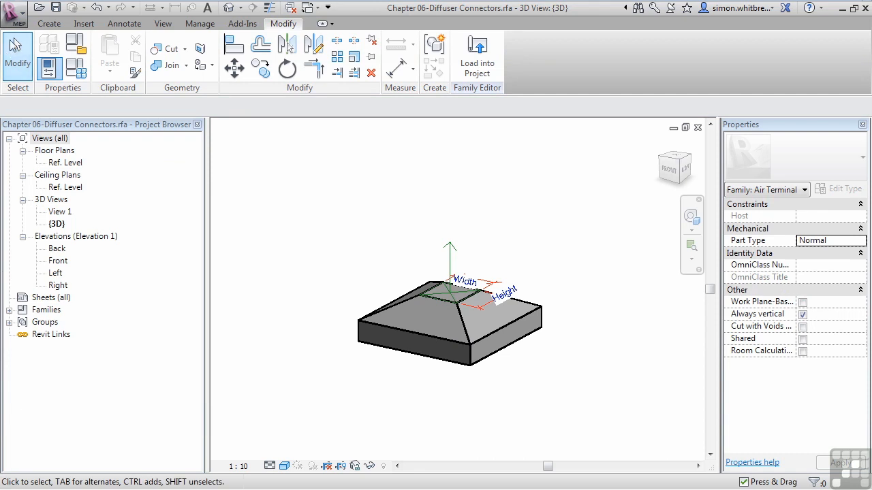
Open the project file Chapter 06.rvt from the Chapter 06 folder
click(19, 20)
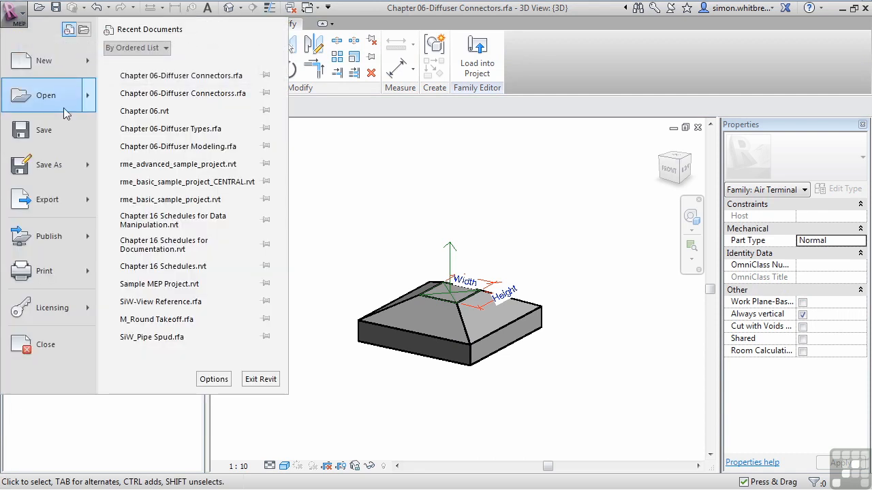
mouse_move(94, 100)
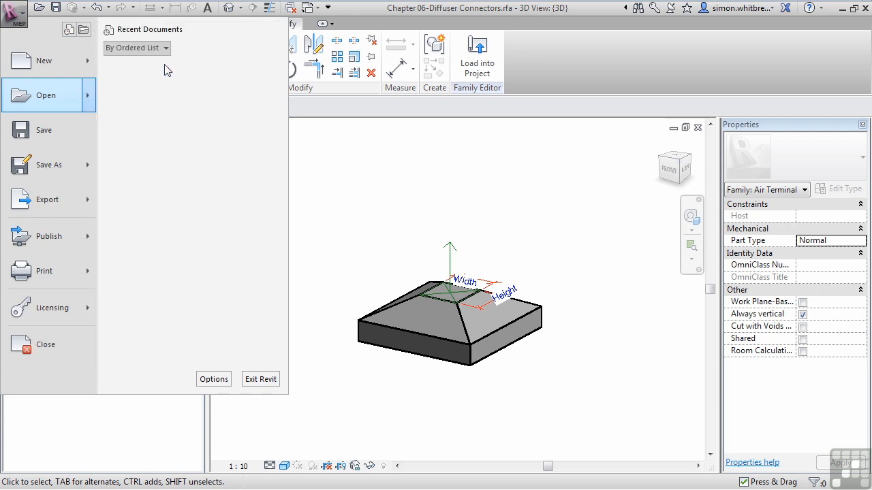
click(166, 69)
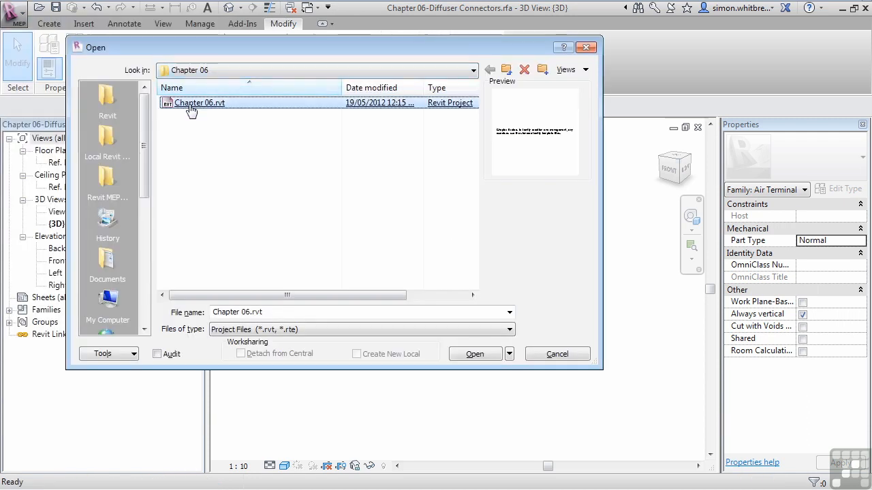
click(475, 354)
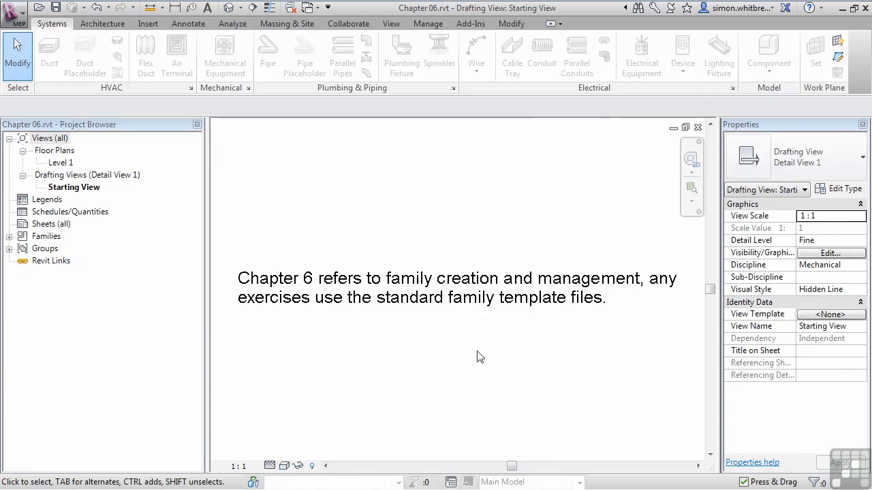
Return to the Chapter 06-Diffuser Connectors family and load it into the Chapter 06 project
click(387, 28)
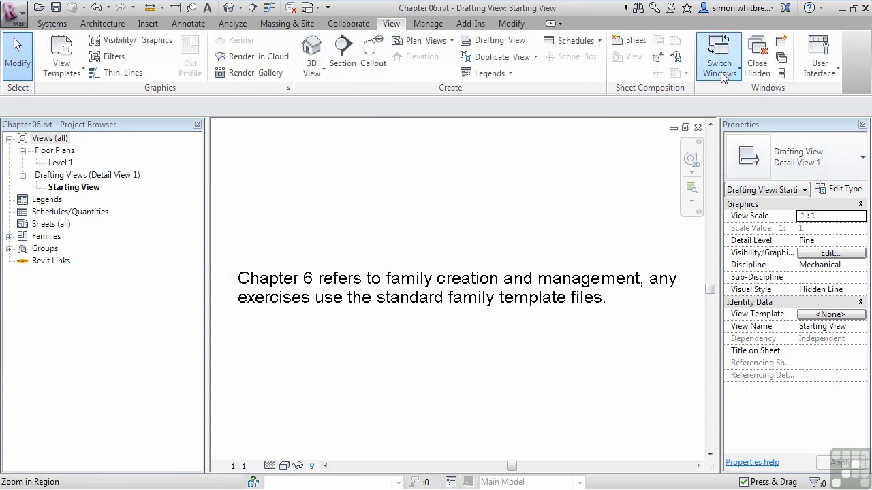
click(720, 72)
click(607, 139)
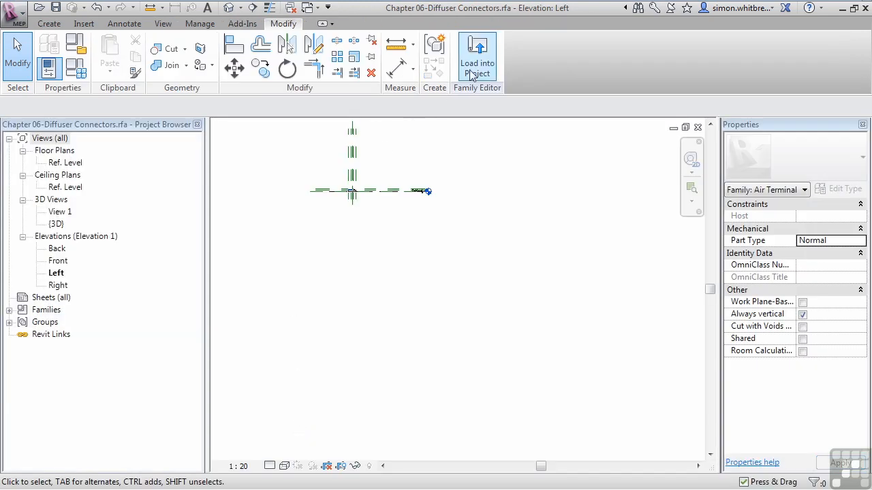
click(476, 68)
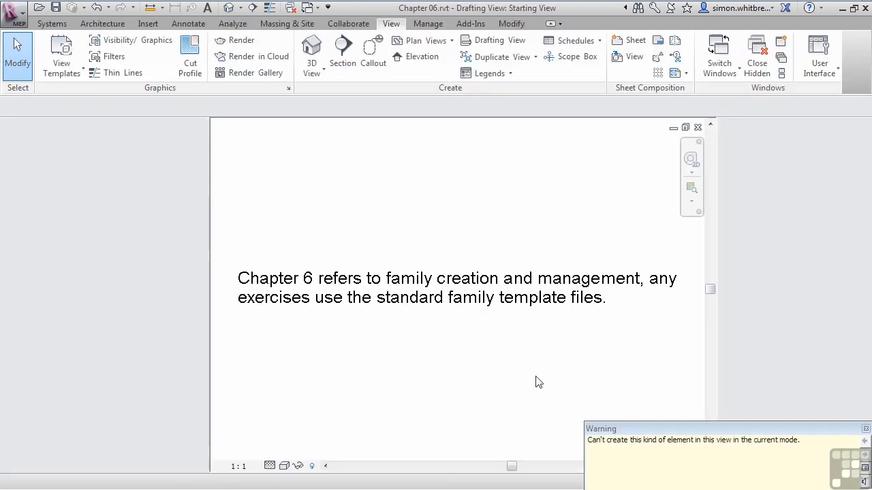
drag(724, 431, 429, 310)
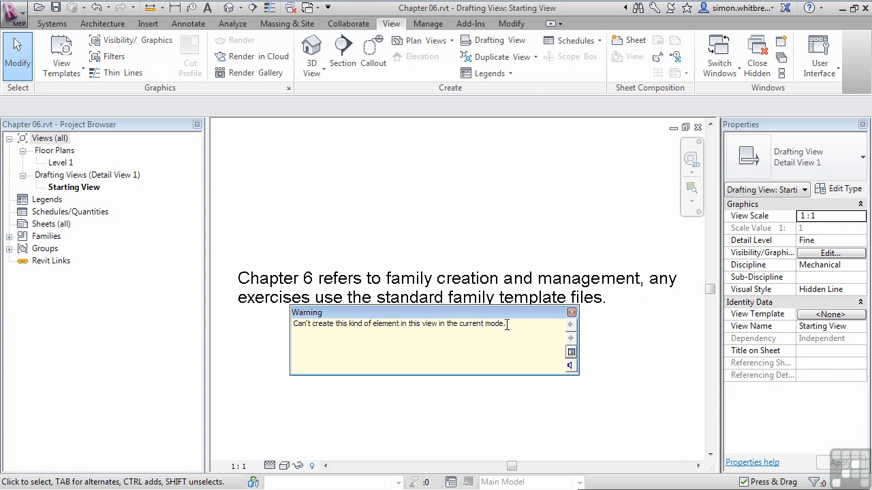
In the Level 1 floor plan, place a 600x600 with 250x250neck air terminal at offset 2400 near the room's upper-left corner
double_click(60, 163)
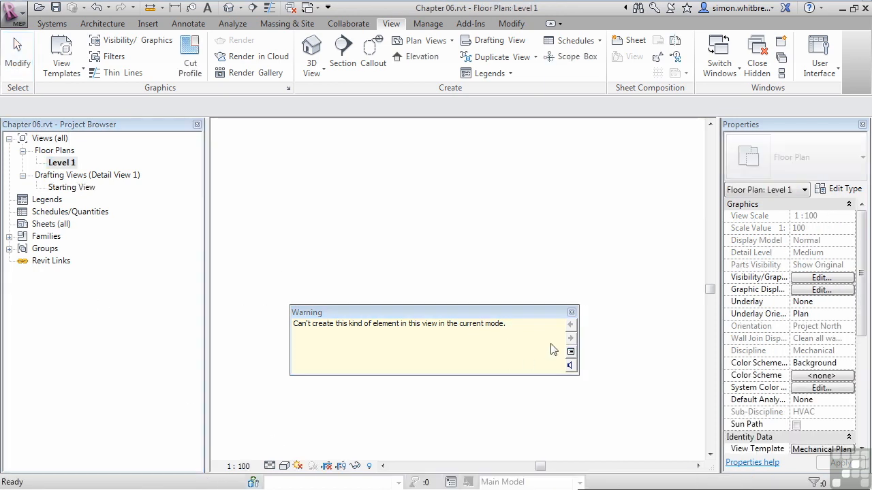
click(51, 23)
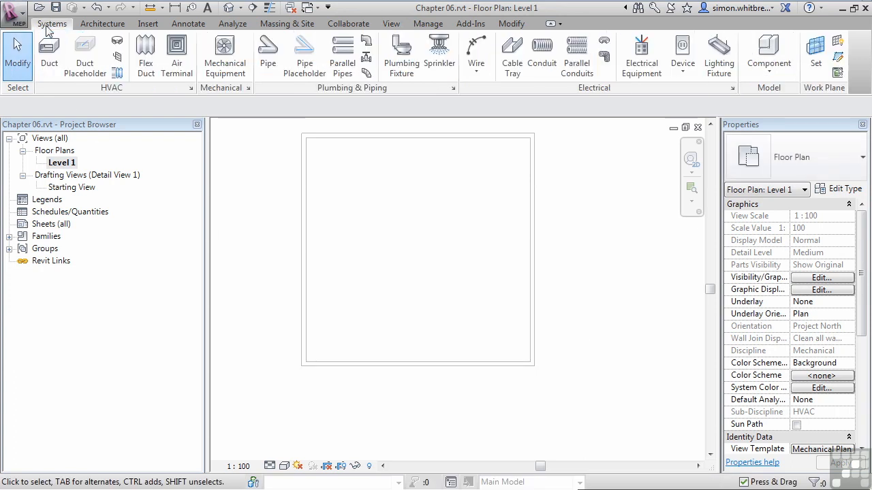
click(171, 65)
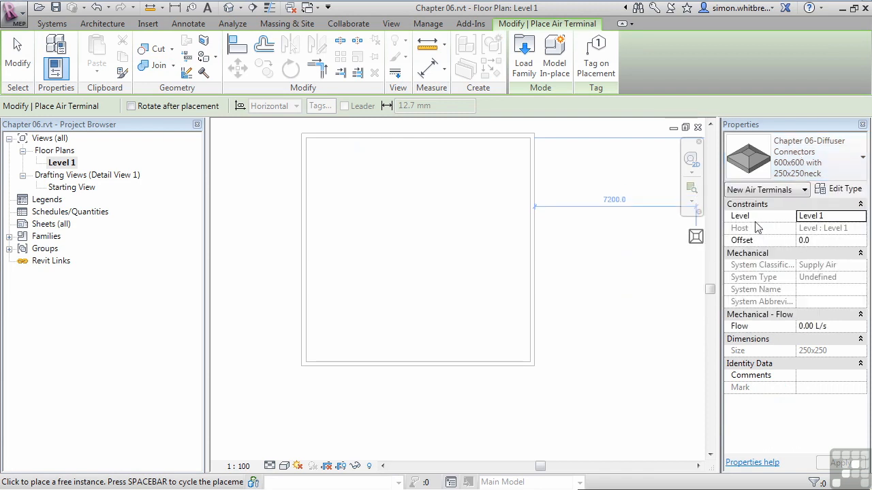
click(823, 244)
text(240)
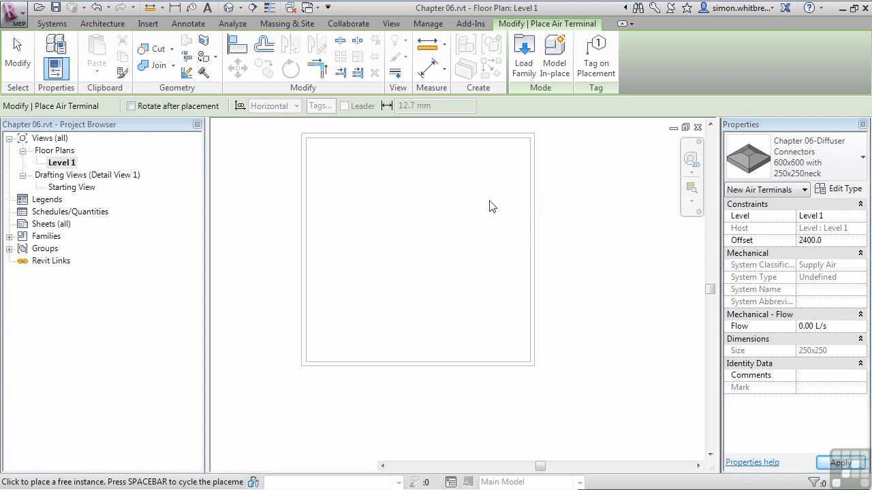
click(349, 171)
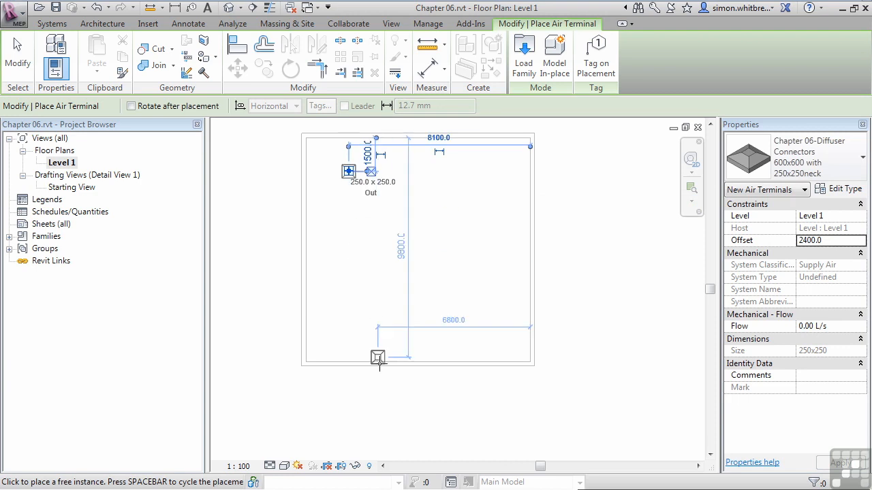
Place a 300x300 with 100x100neck air terminal directly below the 600x600 diffuser
click(843, 161)
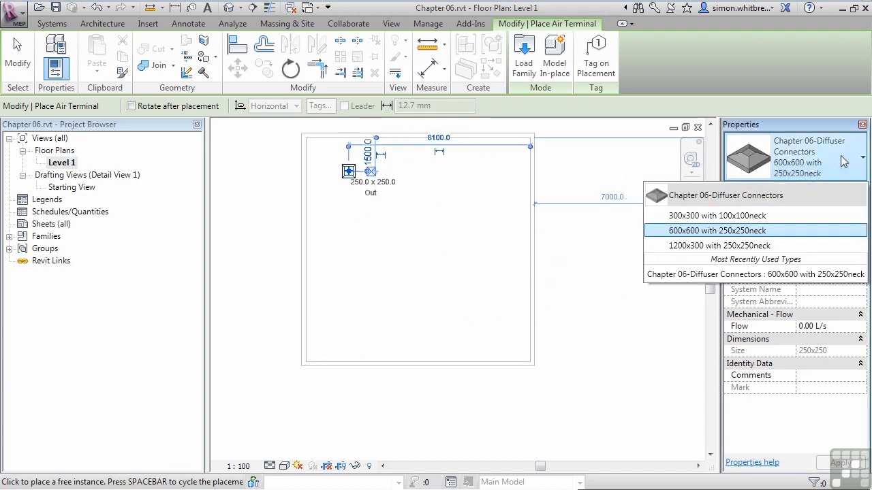
click(712, 217)
click(345, 214)
Place a 1200x300 with 250x250neck air terminal below the 300x300 diffuser and finish placing air terminals
click(823, 166)
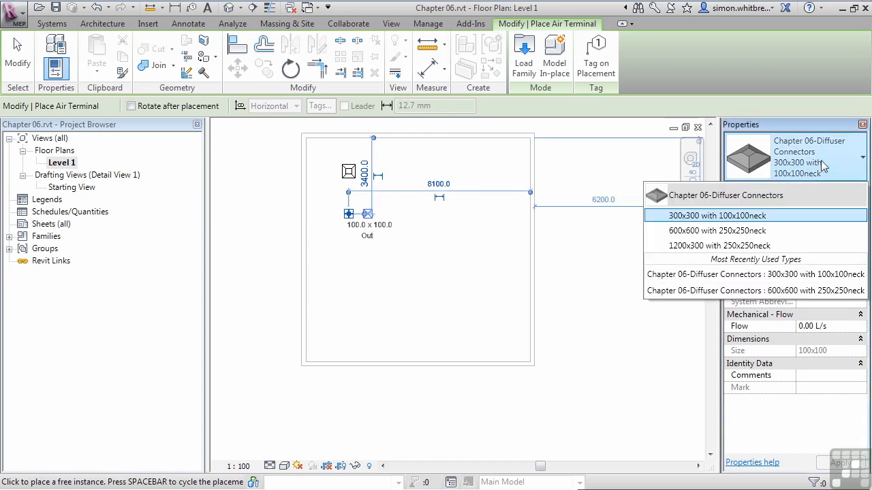
click(688, 244)
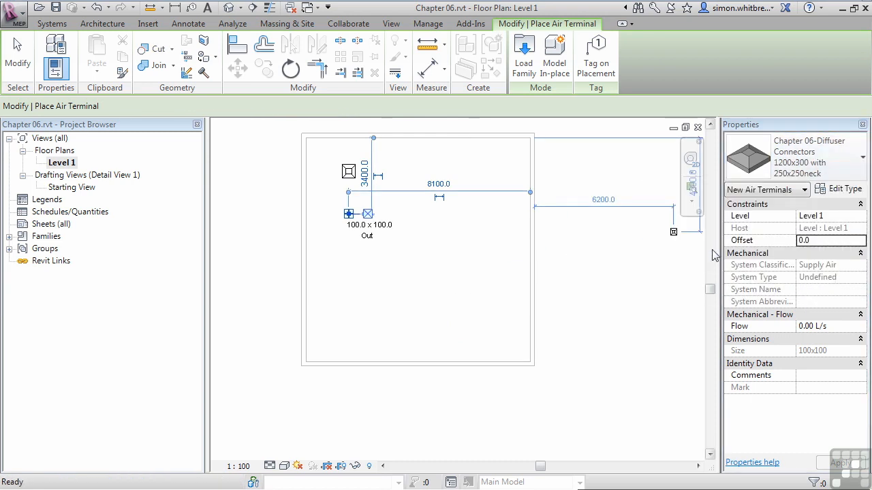
click(348, 265)
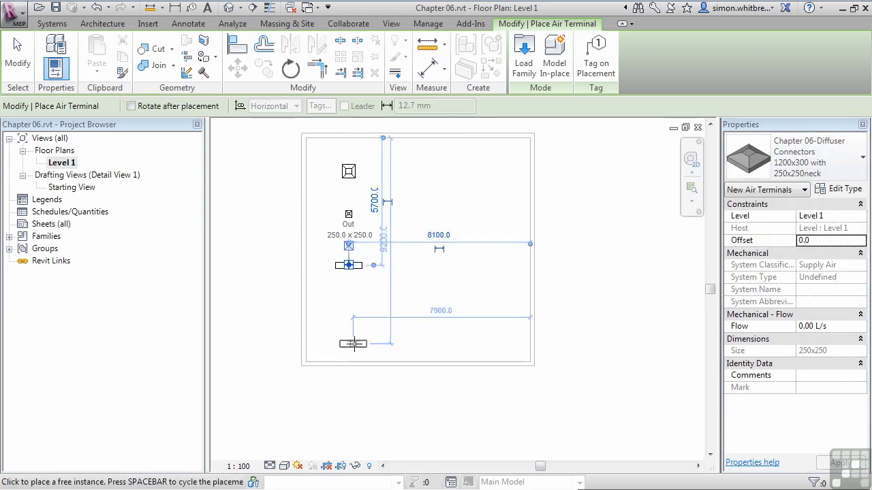
key(Escape)
key(Escape)
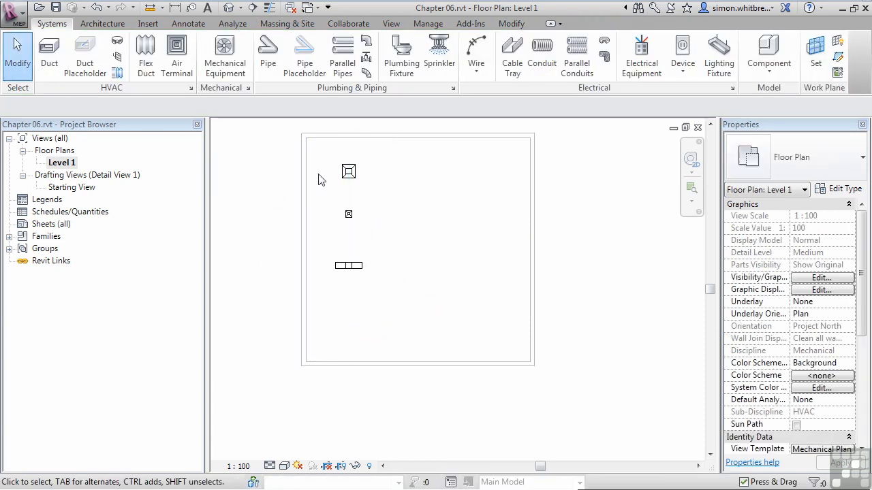
Set the flow of the 600x600 diffuser to 240 L/s
scroll(325, 184, up, 3)
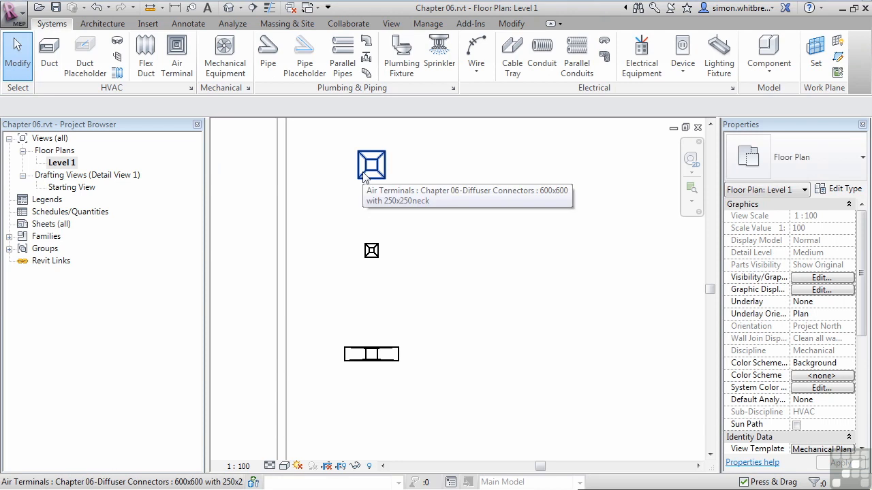
click(364, 173)
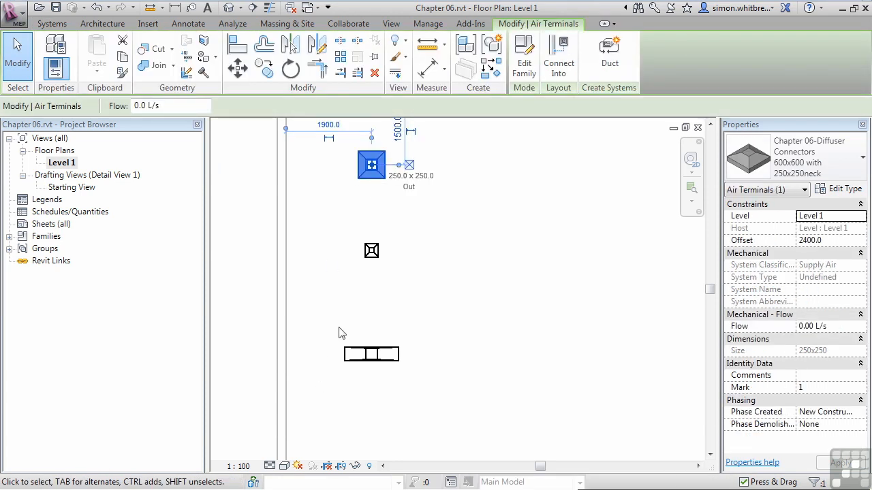
click(188, 107)
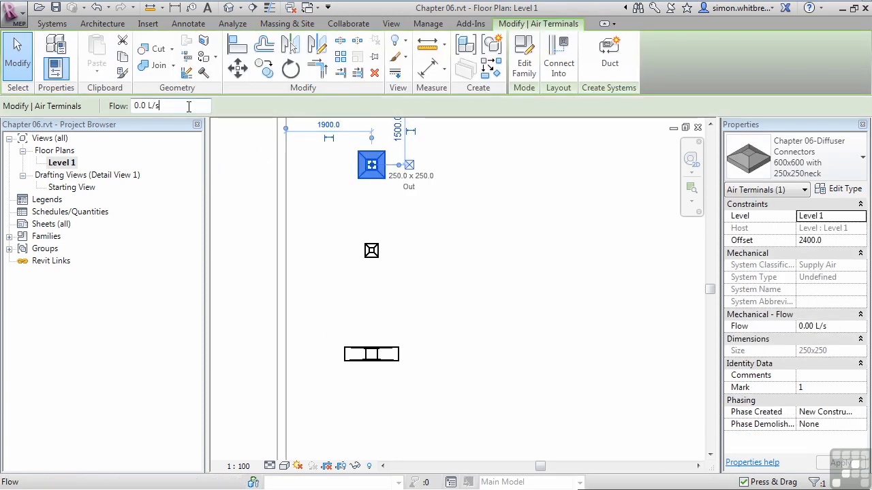
drag(189, 107, 111, 99)
text(24)
Draw a 250 x 250 duct from the 600x600 diffuser's connector, rising to offset 3000 mm and running horizontally to the right
click(407, 166)
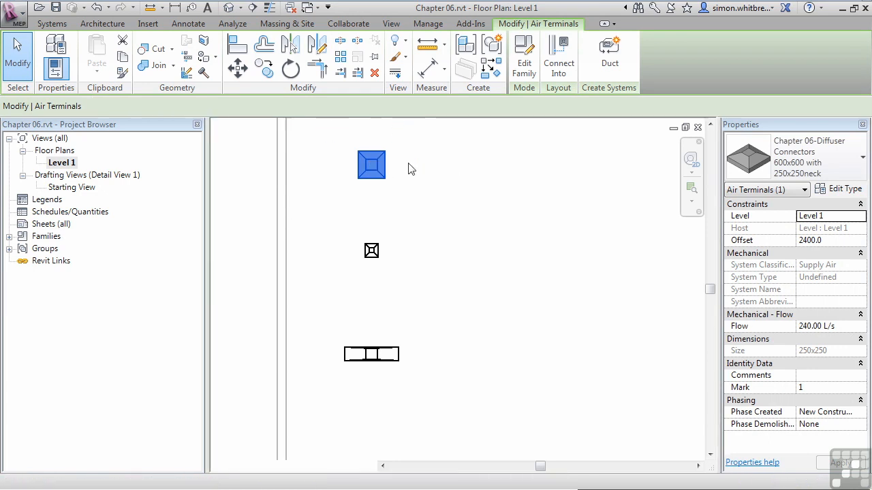
drag(342, 106, 327, 111)
text(3000.0)
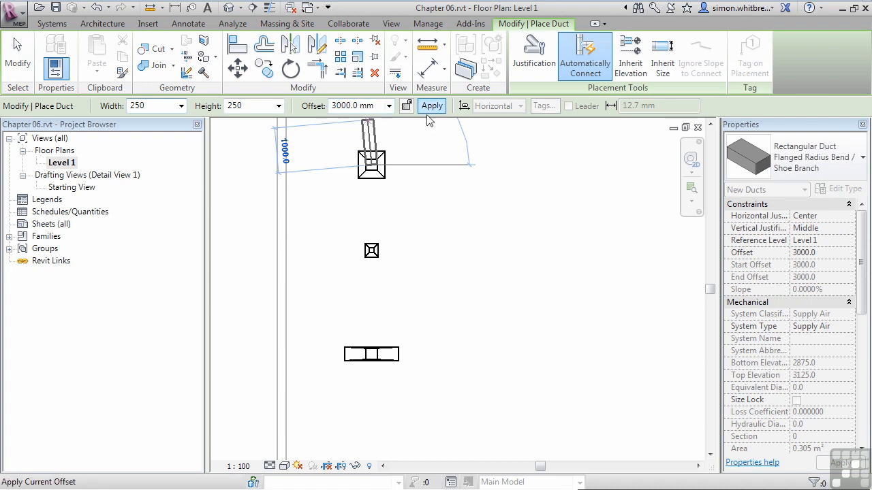
click(430, 106)
click(539, 167)
key(Escape)
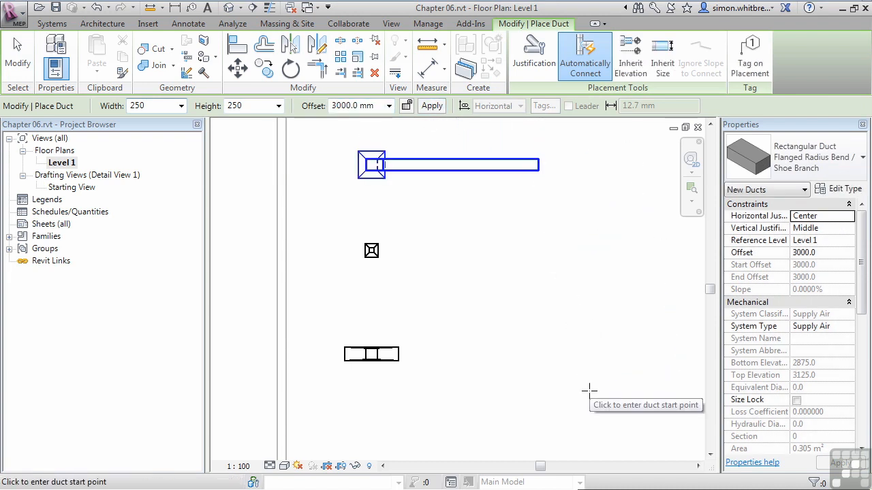